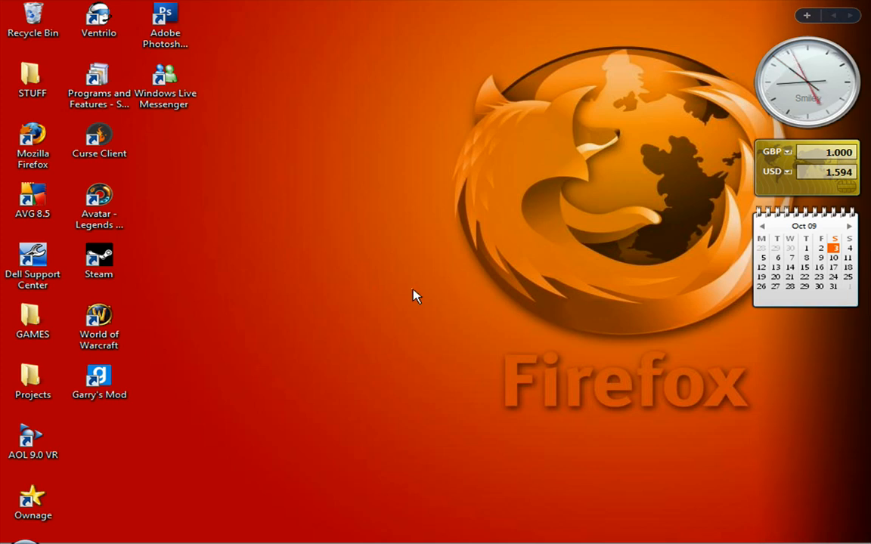
Step: Create a new desktop folder named "password protected file"
right_click(414, 295)
mouse_move(484, 468)
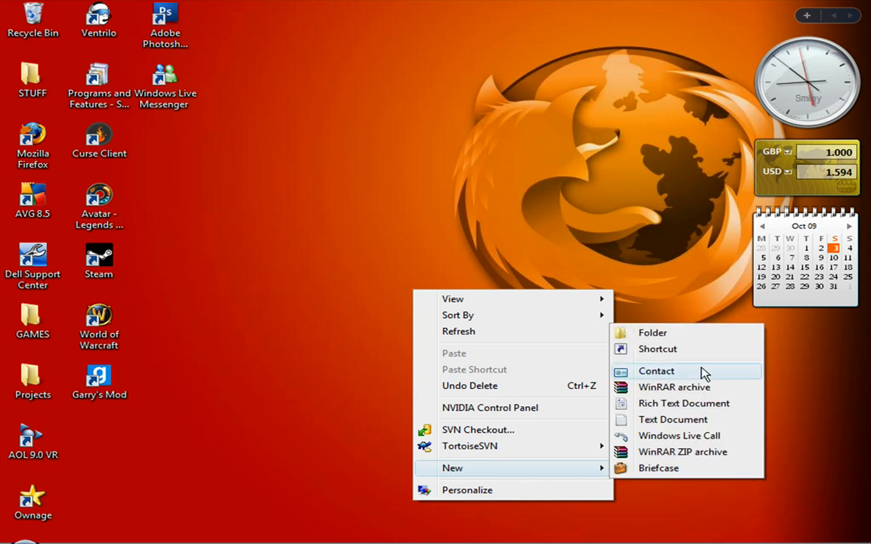
click(687, 336)
text(pas)
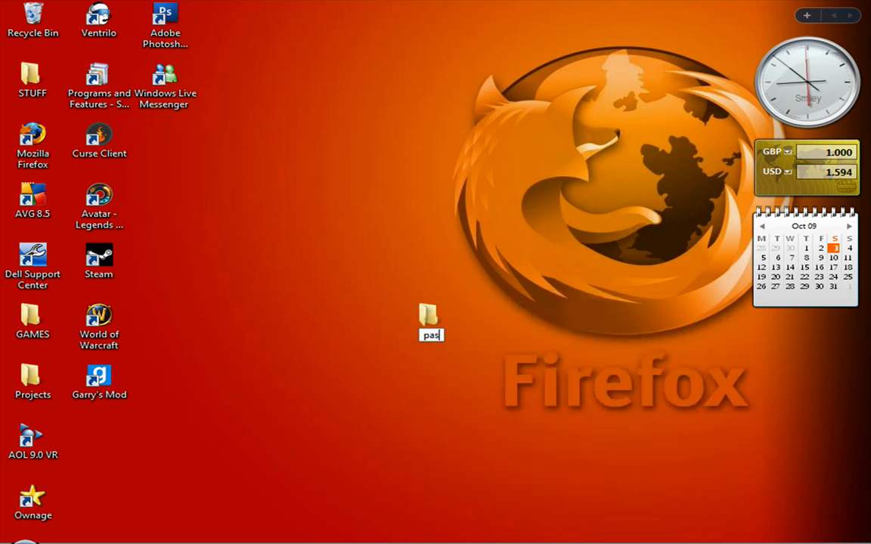
text(sword pro)
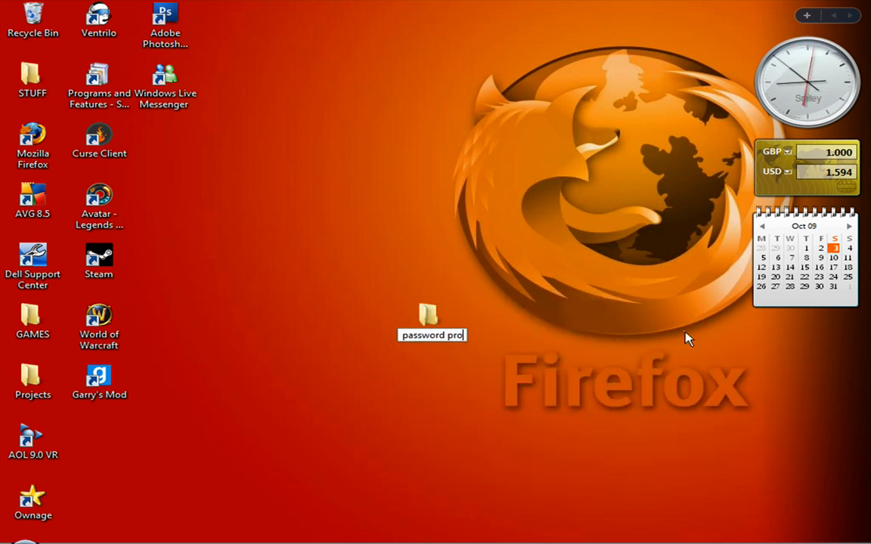
text(tected file)
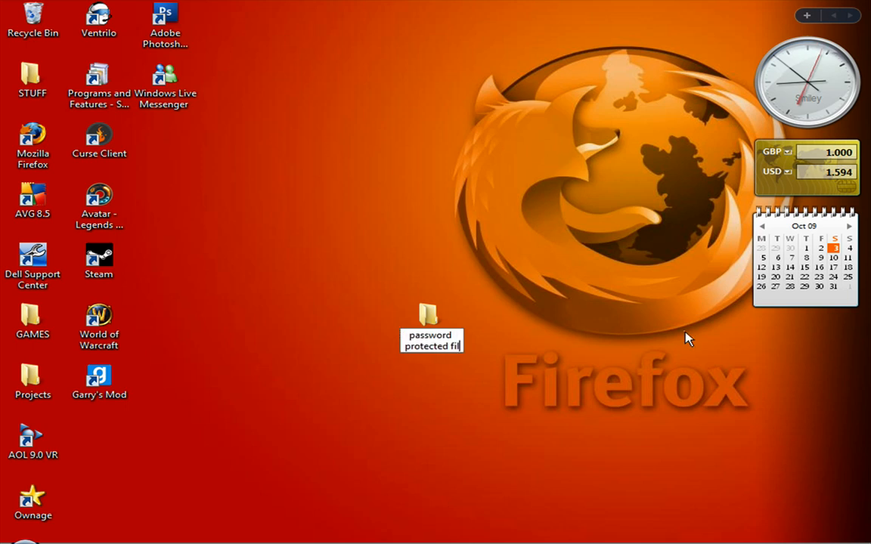
key(Return)
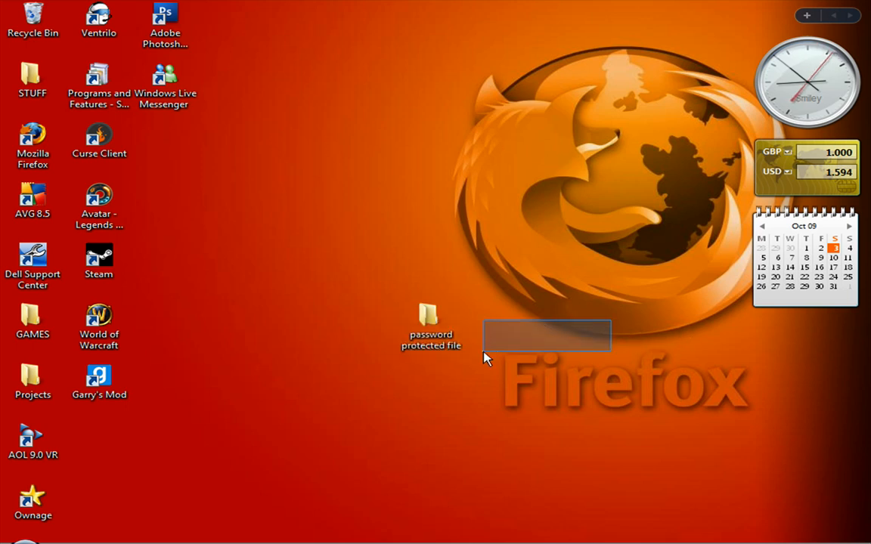
Step: Add the folder to a new archive and show the Advanced archive settings
right_click(435, 336)
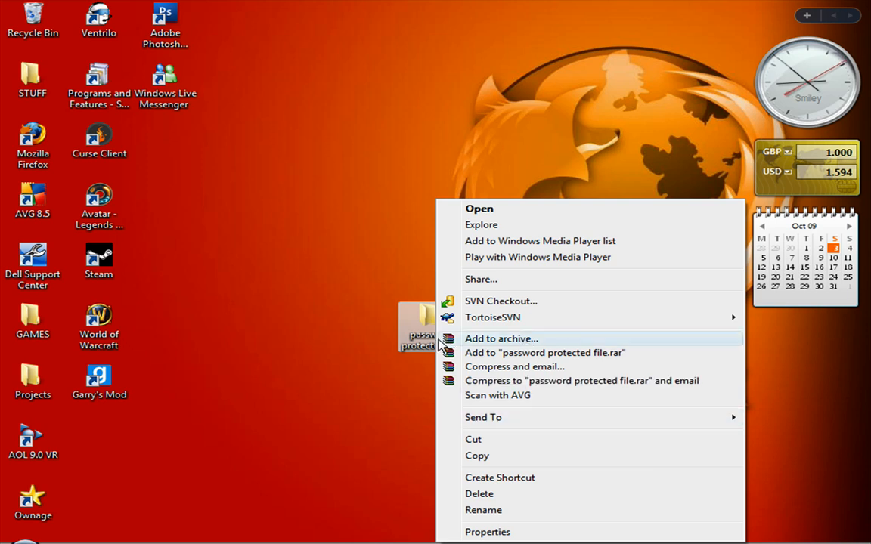
click(499, 339)
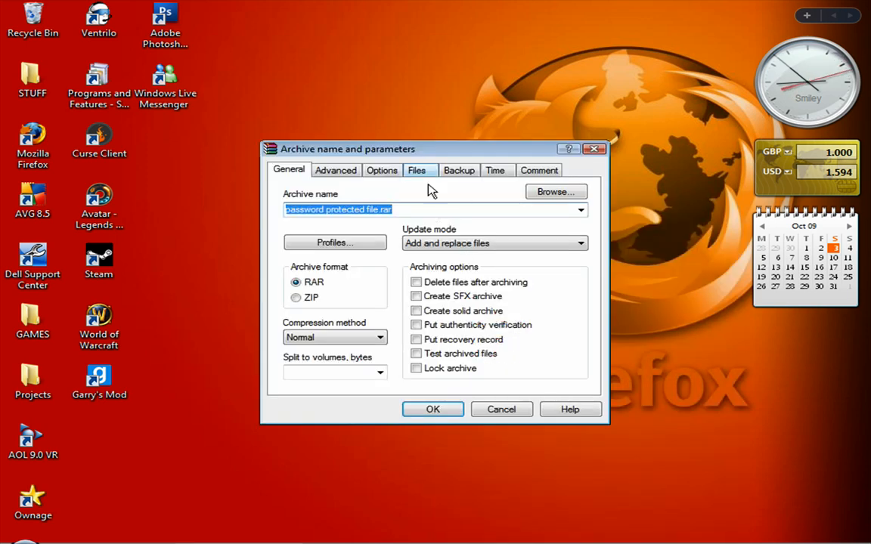
click(337, 170)
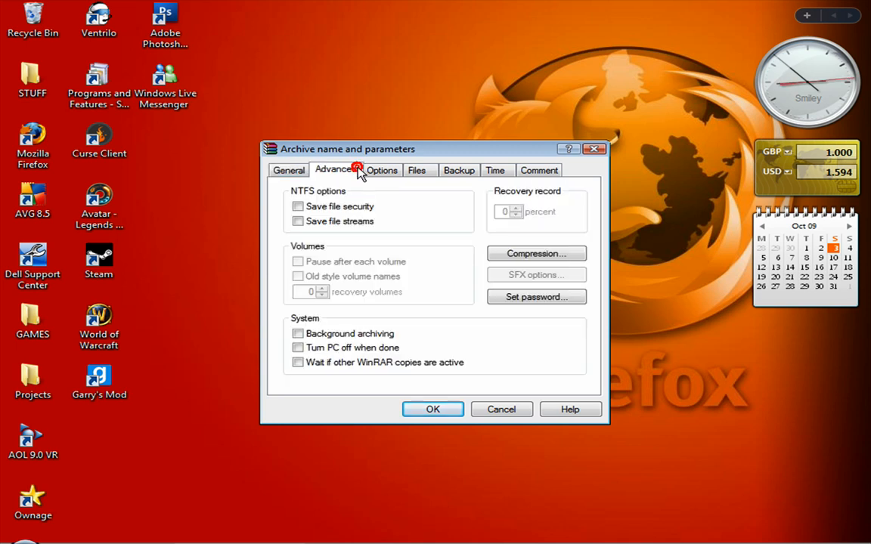
Step: Set and confirm a three-character archive password with Encrypt file names and Show password on
click(513, 299)
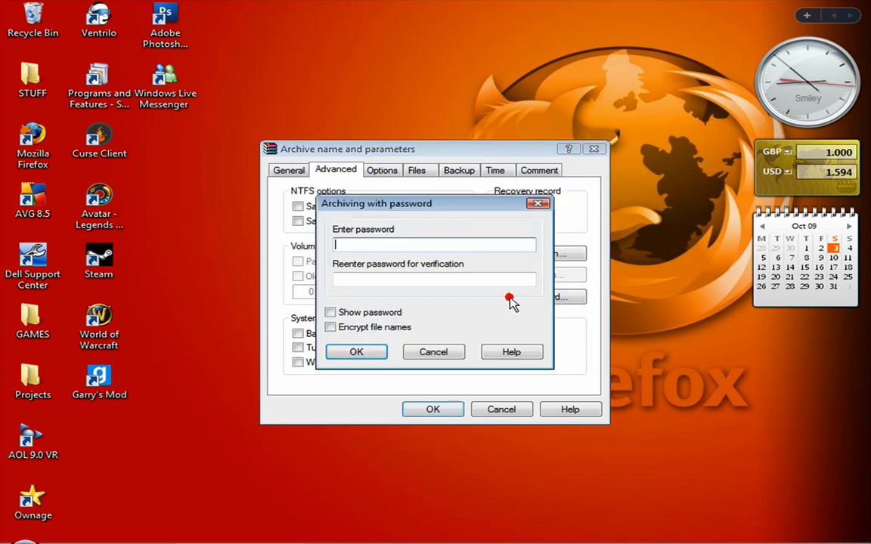
text(d)
key(Tab)
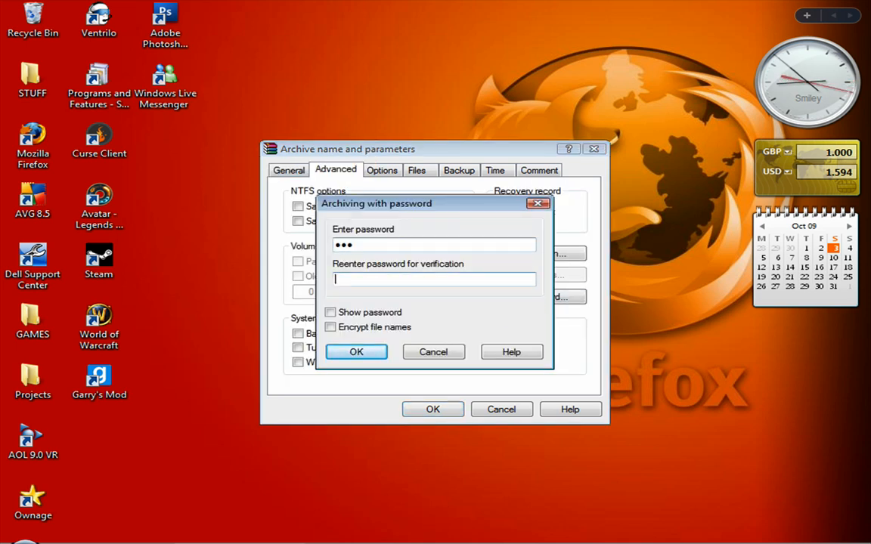
text(asd)
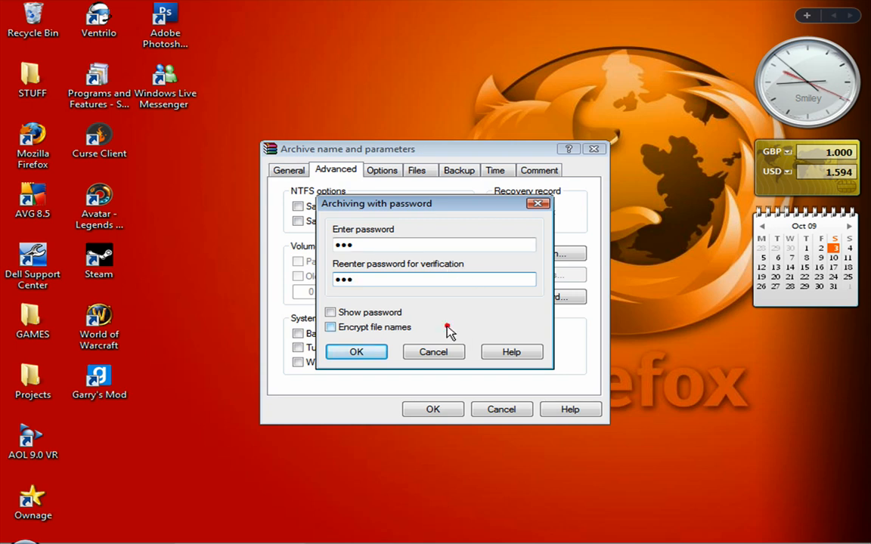
click(399, 326)
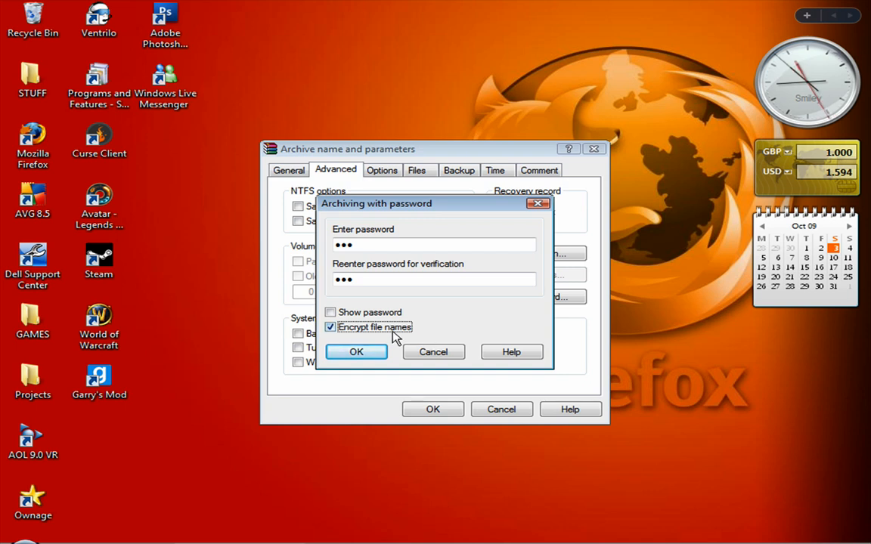
click(330, 312)
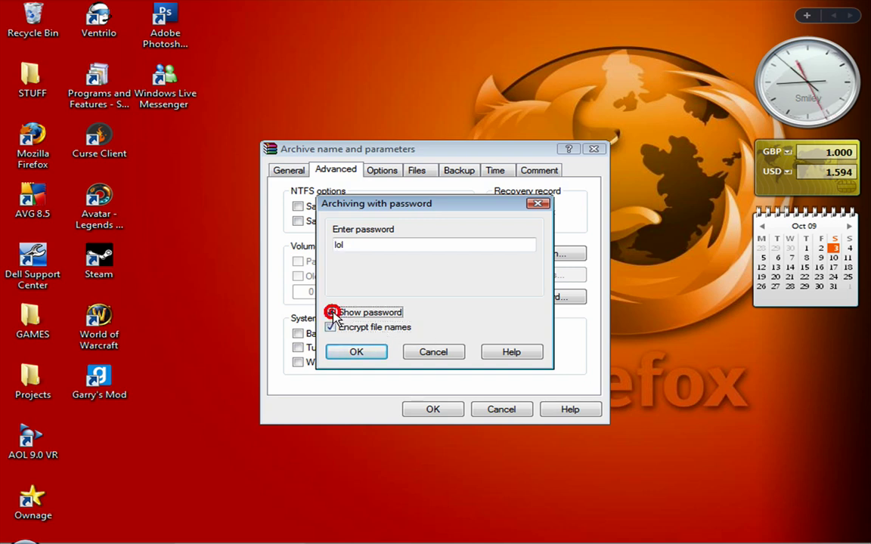
click(365, 354)
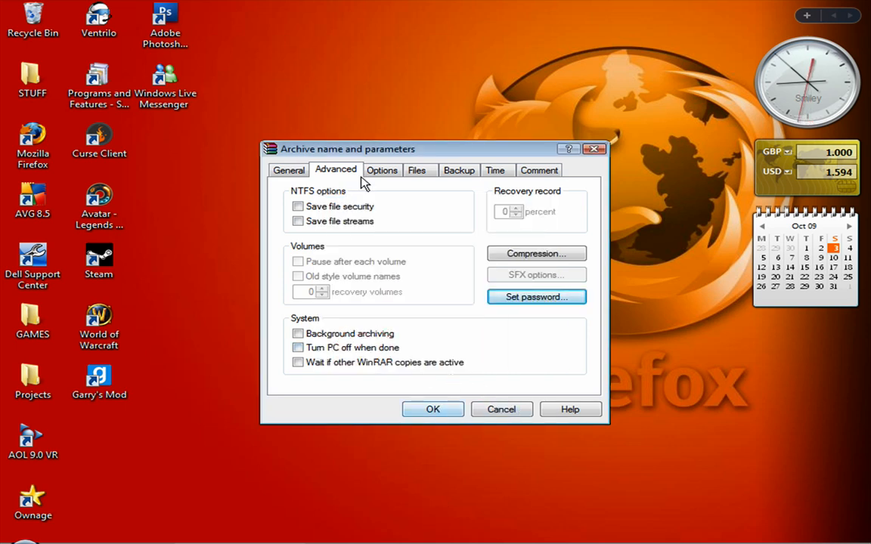
Step: Review the other settings pages and build "password protected file.rar" on the desktop
click(291, 170)
click(382, 170)
click(336, 170)
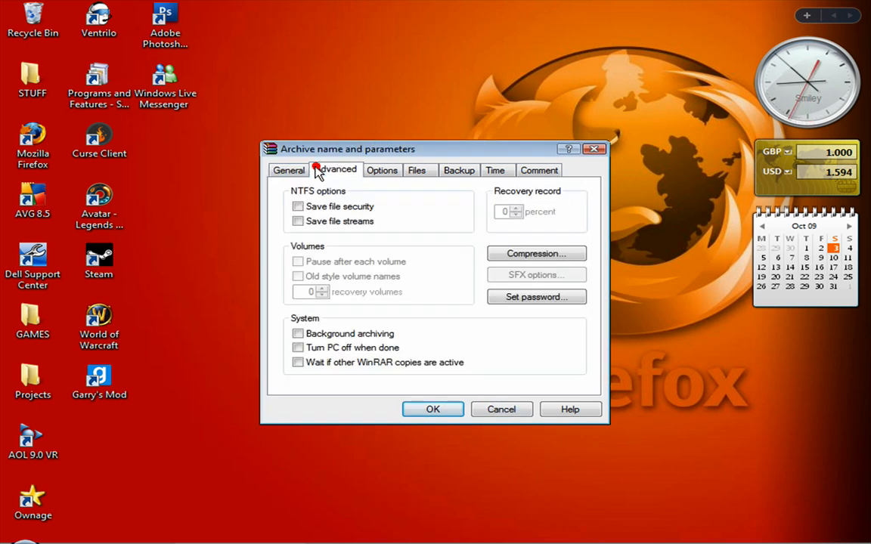
click(433, 410)
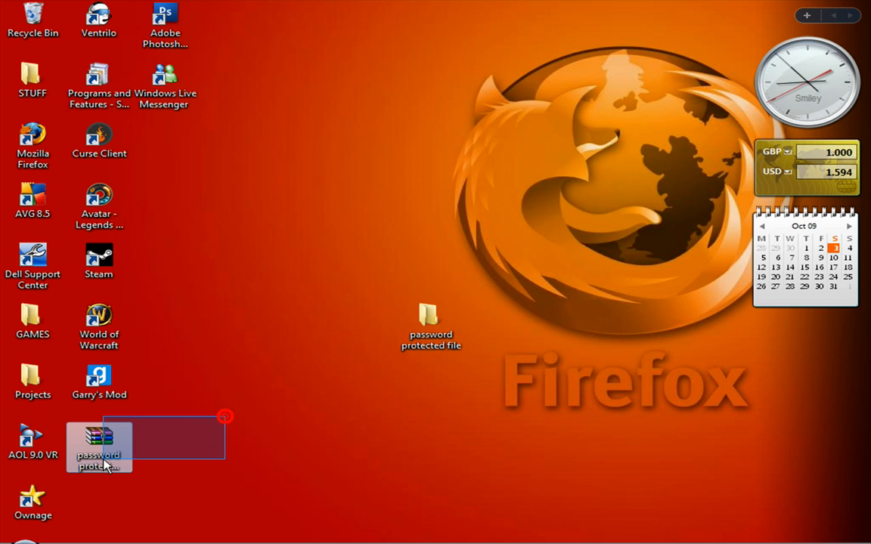
Step: Open "password protected file.rar" and enter its password to view the contents
drag(98, 446, 364, 327)
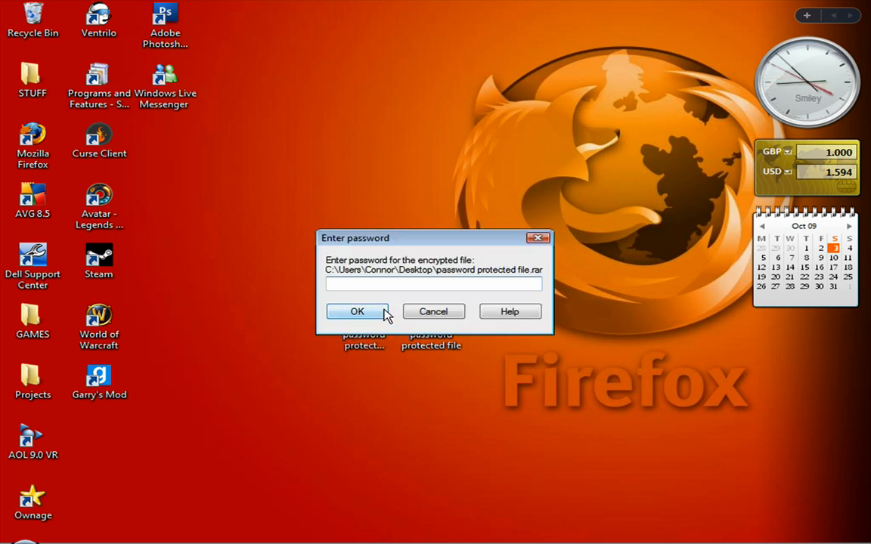
text(••)
key(Return)
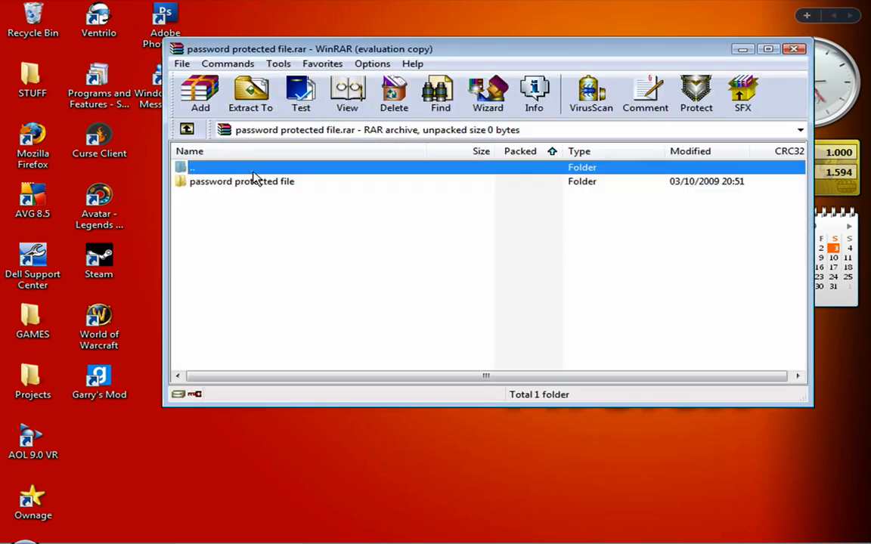
Step: Enter the password protected file folder inside the archive, finding it empty
double_click(259, 186)
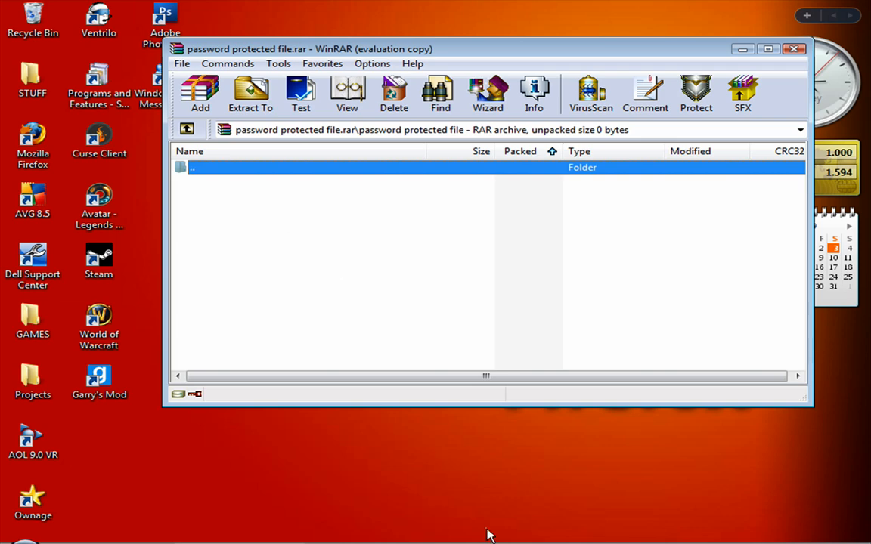
right_click(771, 540)
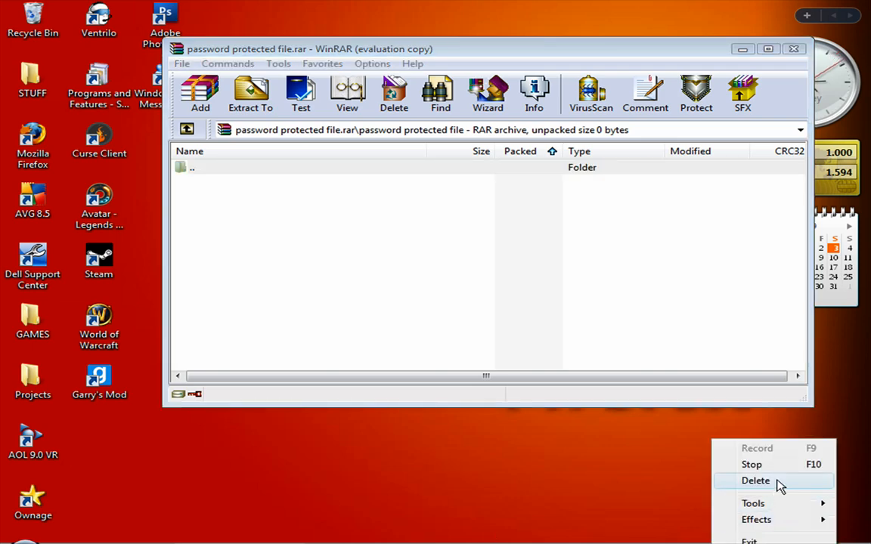